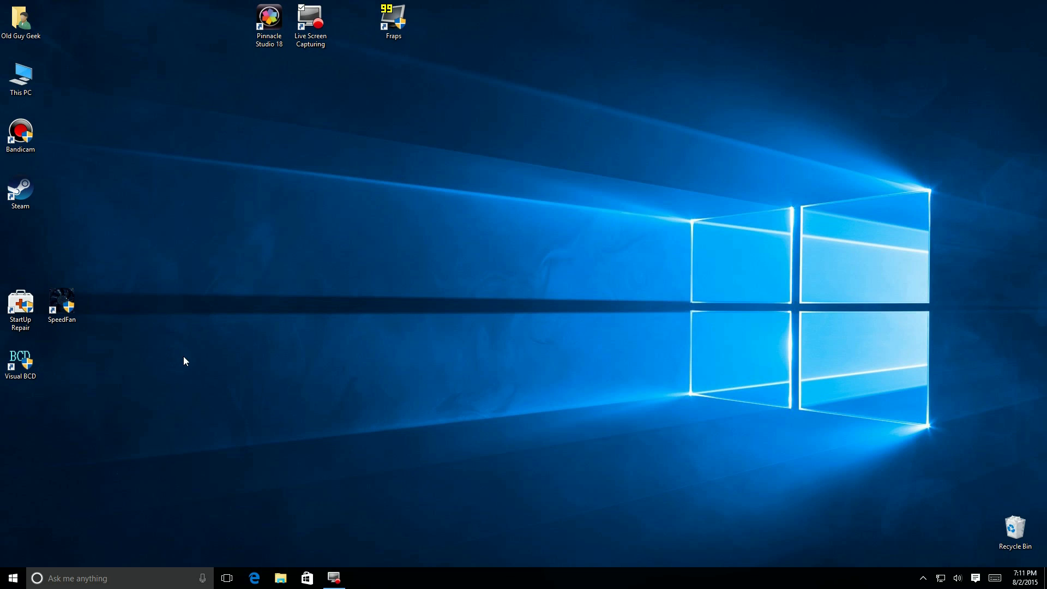
- Open the Tablet mode page under System in Settings
{"action": "left_click", "coordinate": [13, 578]}
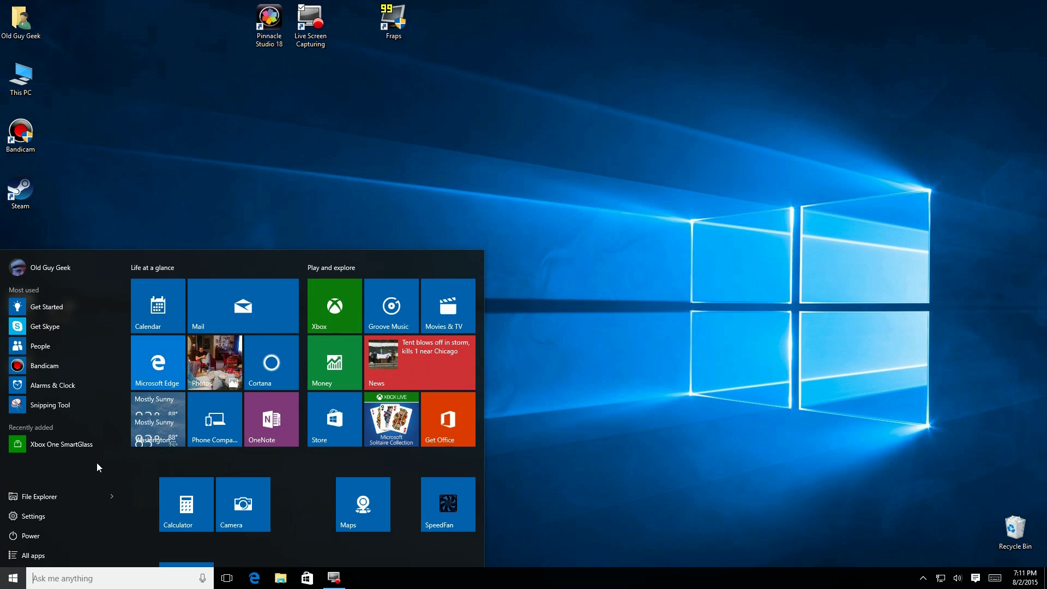
{"action": "left_click", "coordinate": [12, 582]}
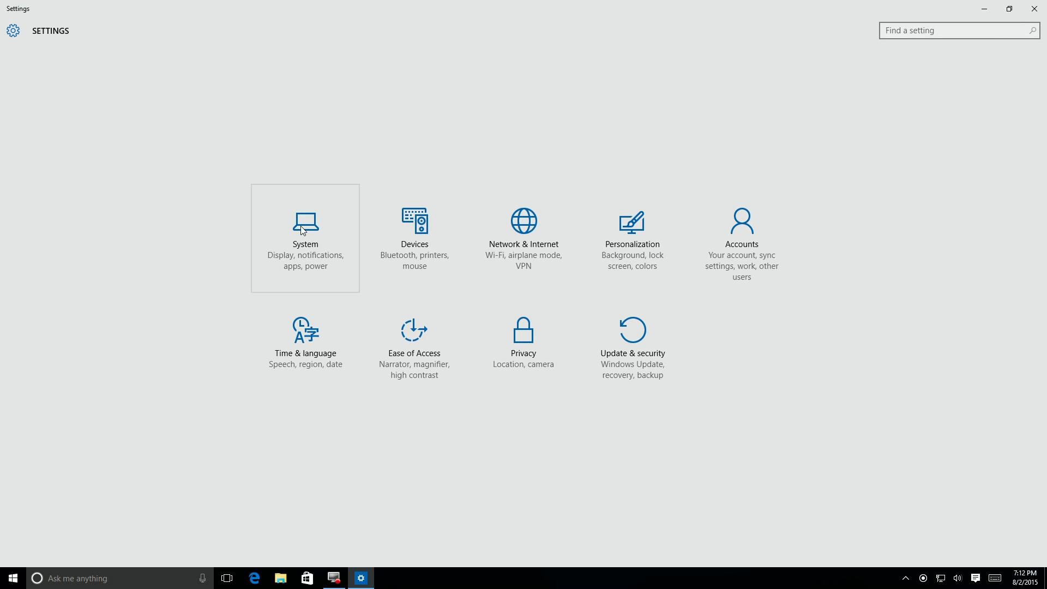
{"action": "left_click", "coordinate": [301, 227]}
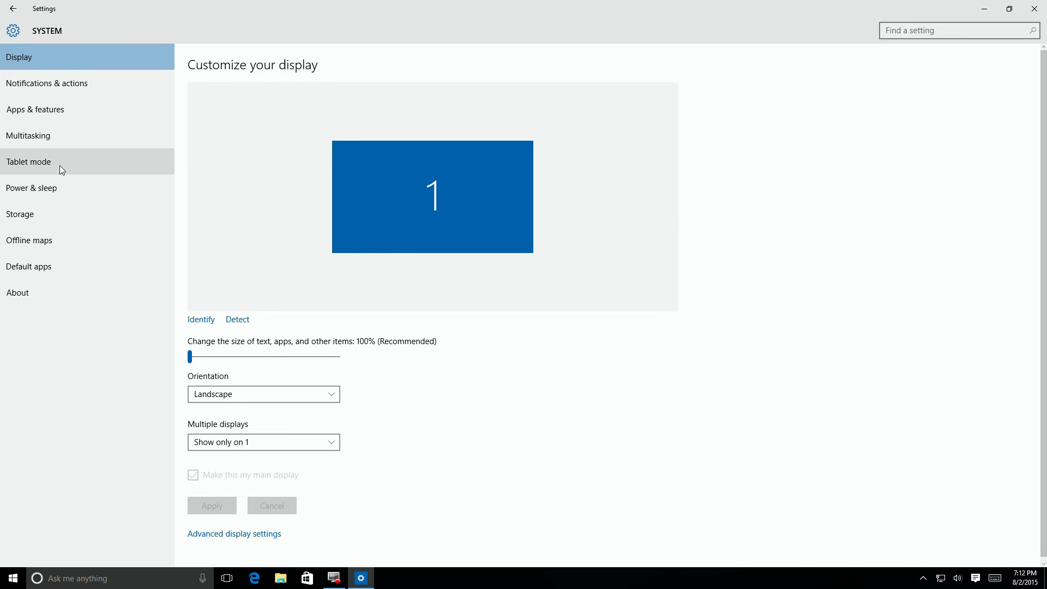
{"action": "left_click", "coordinate": [101, 156]}
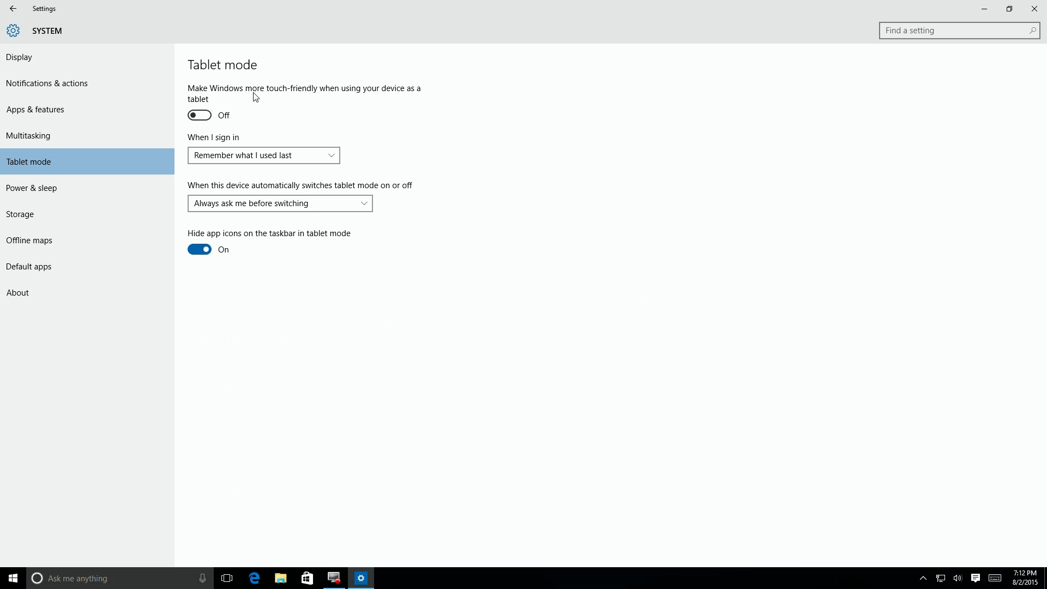
- Turn tablet mode on, keeping 'Remember what I used last' at sign-in and 'Always ask me before switching'
{"action": "left_click", "coordinate": [202, 115]}
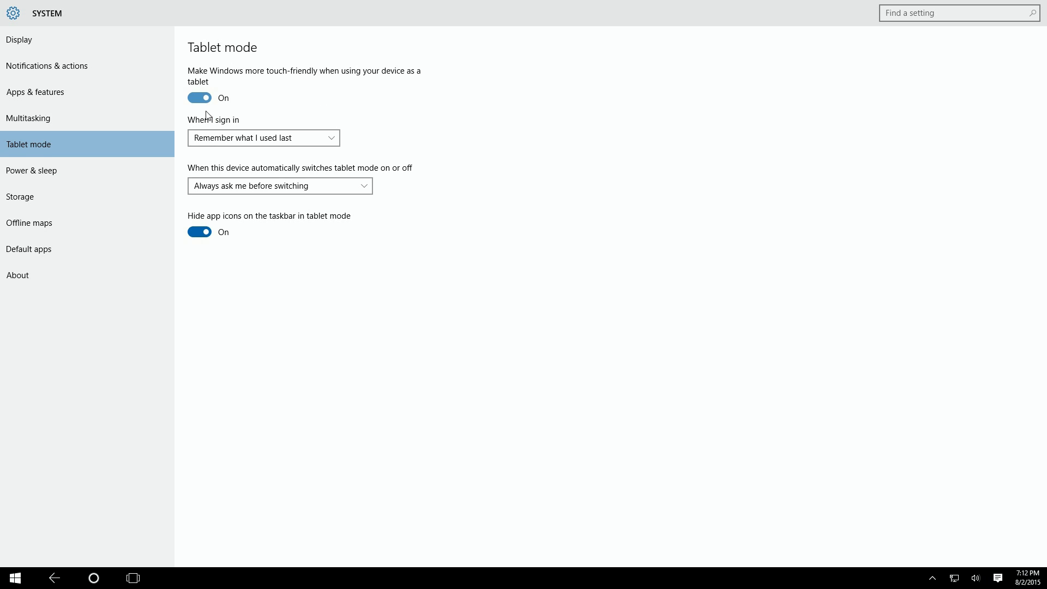
{"action": "left_click", "coordinate": [231, 137]}
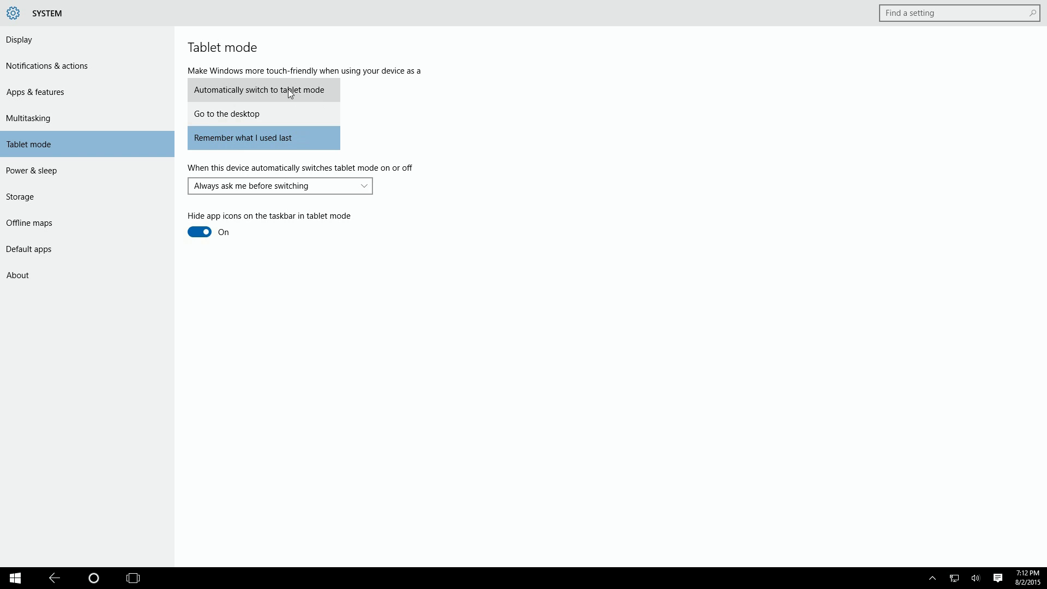
{"action": "left_click", "coordinate": [217, 139]}
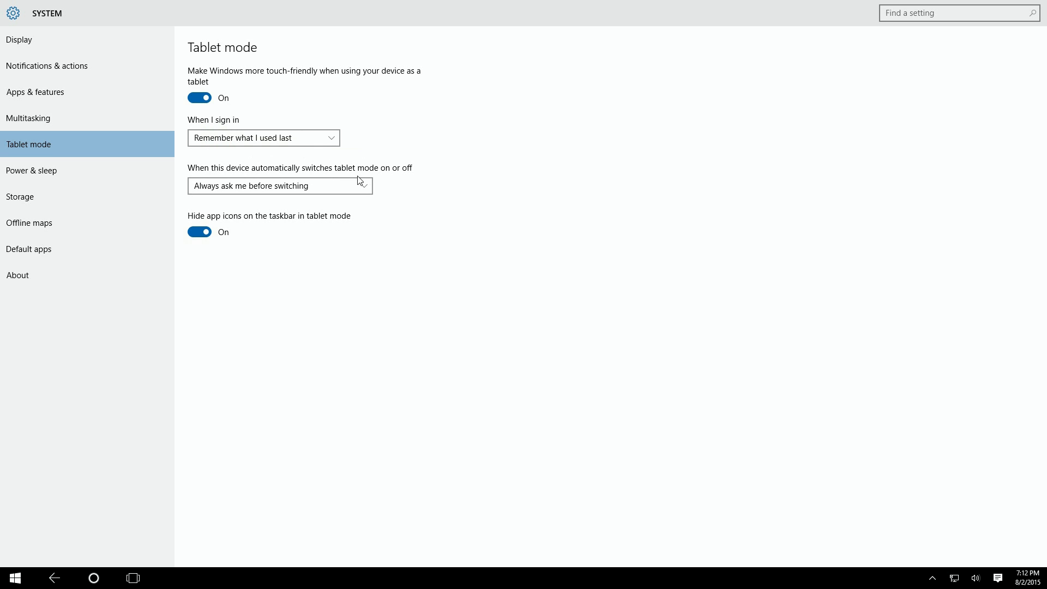
{"action": "left_click", "coordinate": [275, 190]}
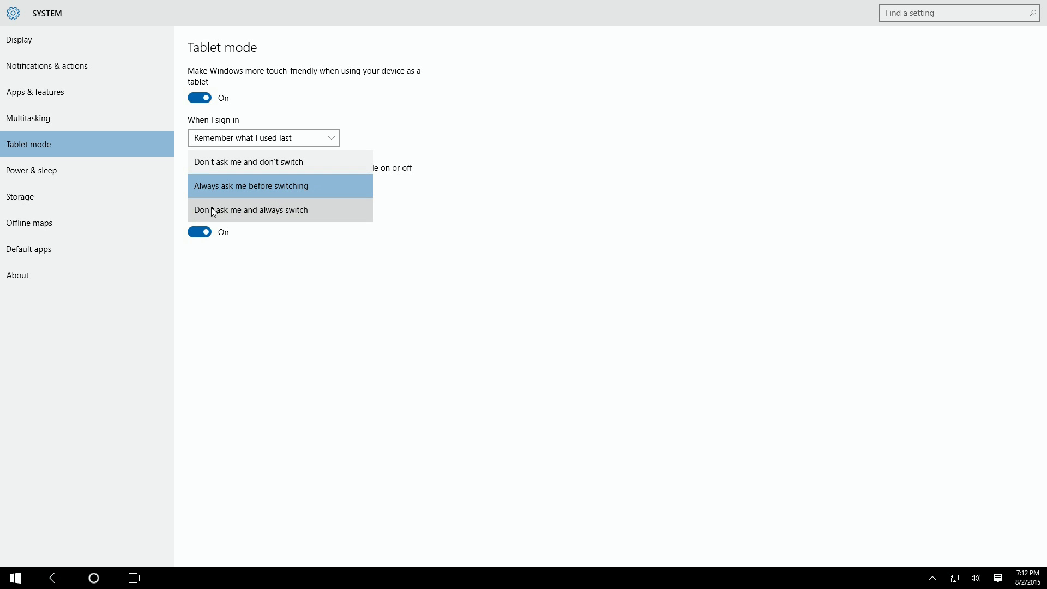
{"action": "left_click", "coordinate": [268, 181]}
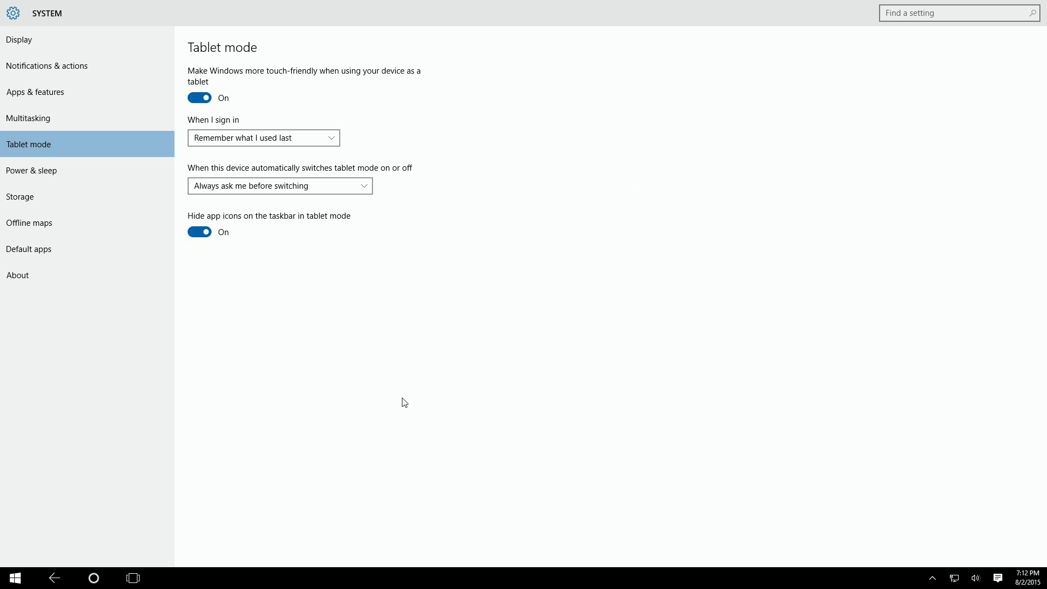
- Open the full-screen Start screen and expand its side pane with account and most-used apps
{"action": "left_click", "coordinate": [16, 579]}
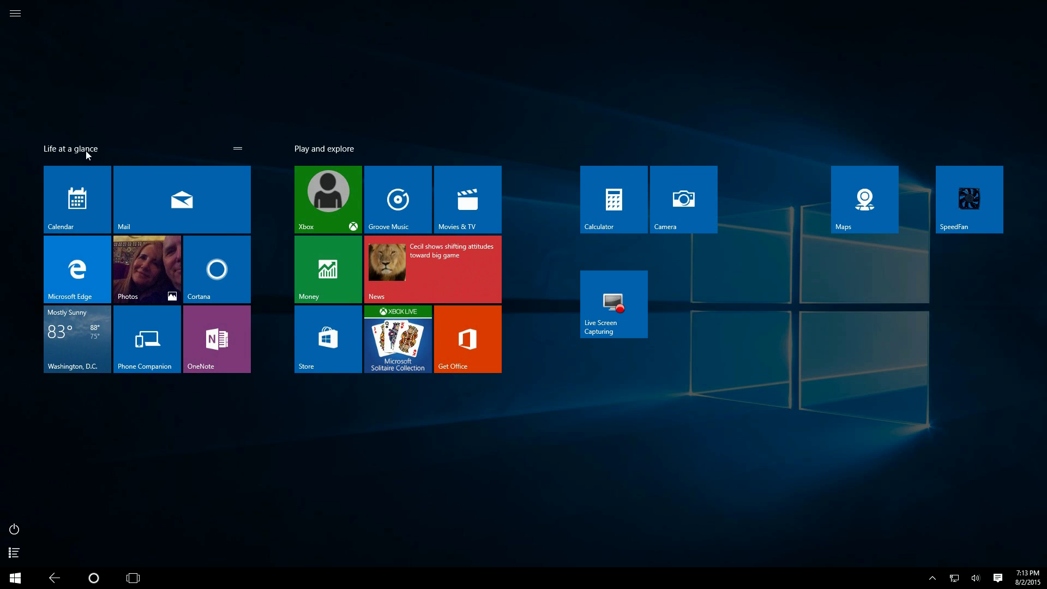
{"action": "left_click", "coordinate": [15, 13]}
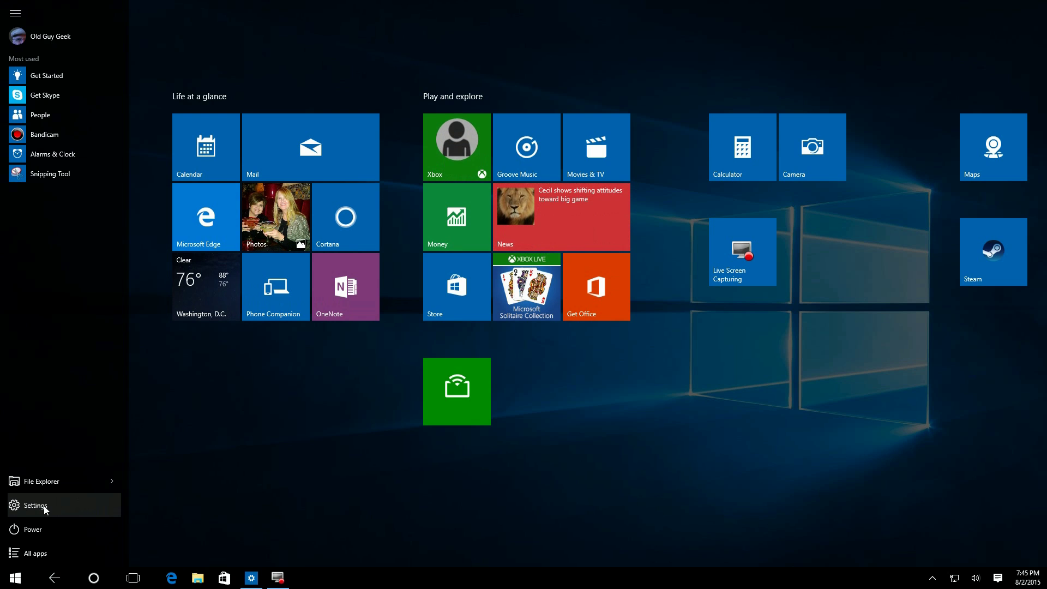
- Look at the Power options, then open the alphabetical All apps list
{"action": "left_click", "coordinate": [23, 531]}
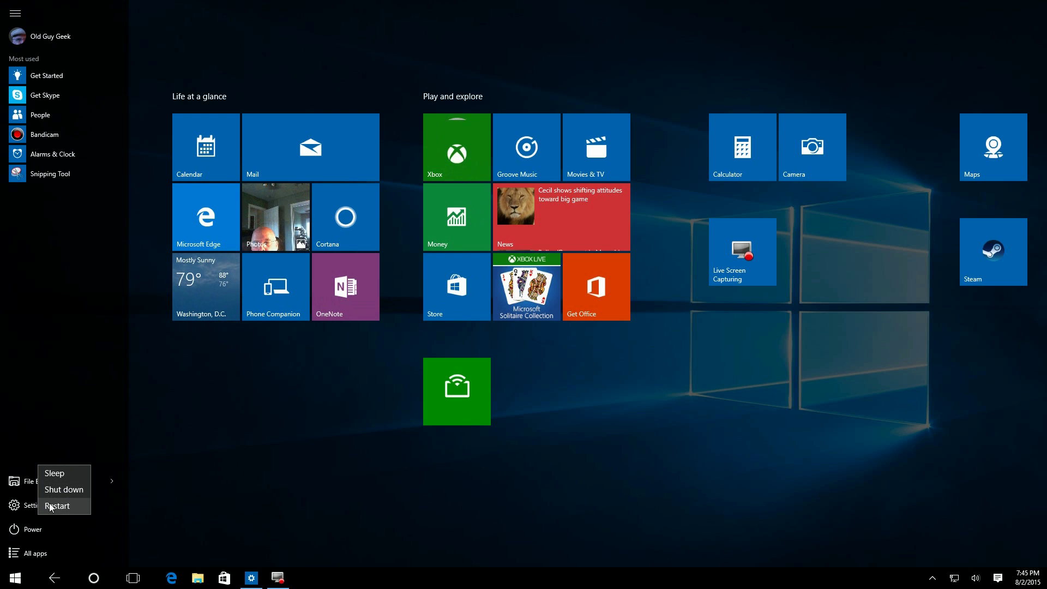
{"action": "left_click", "coordinate": [41, 556]}
{"action": "left_click", "coordinate": [40, 554]}
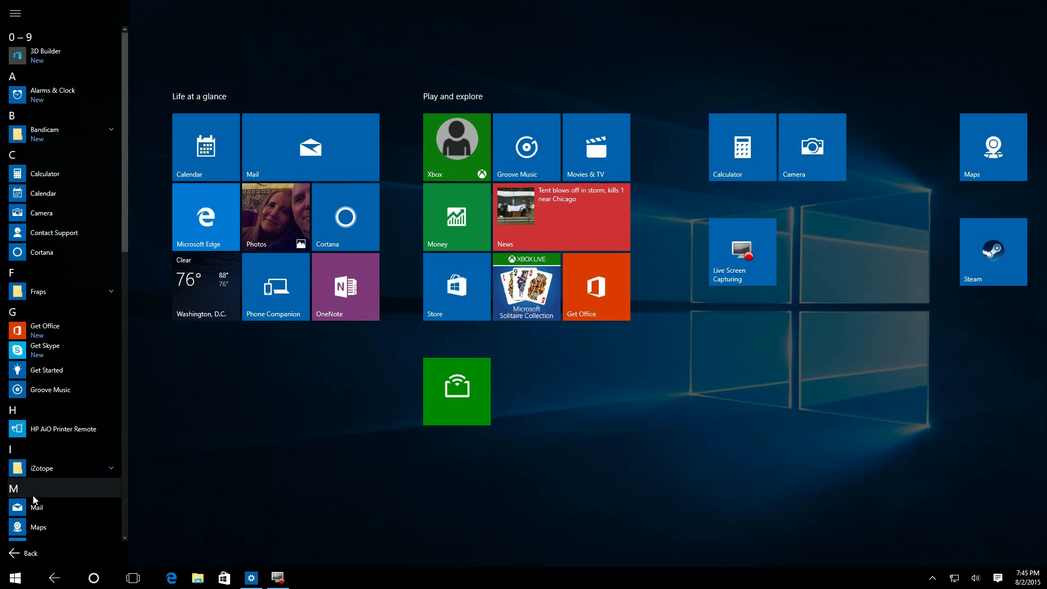
- Use the letter jump grid to move through the app list, reaching P and reopening the grid
{"action": "left_click", "coordinate": [13, 313]}
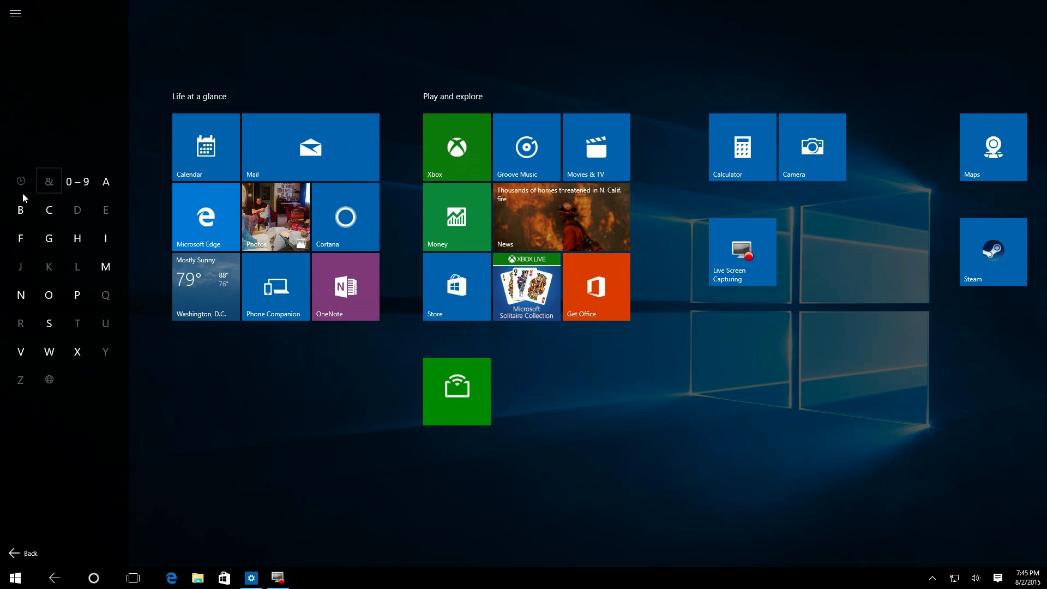
{"action": "left_click", "coordinate": [79, 297]}
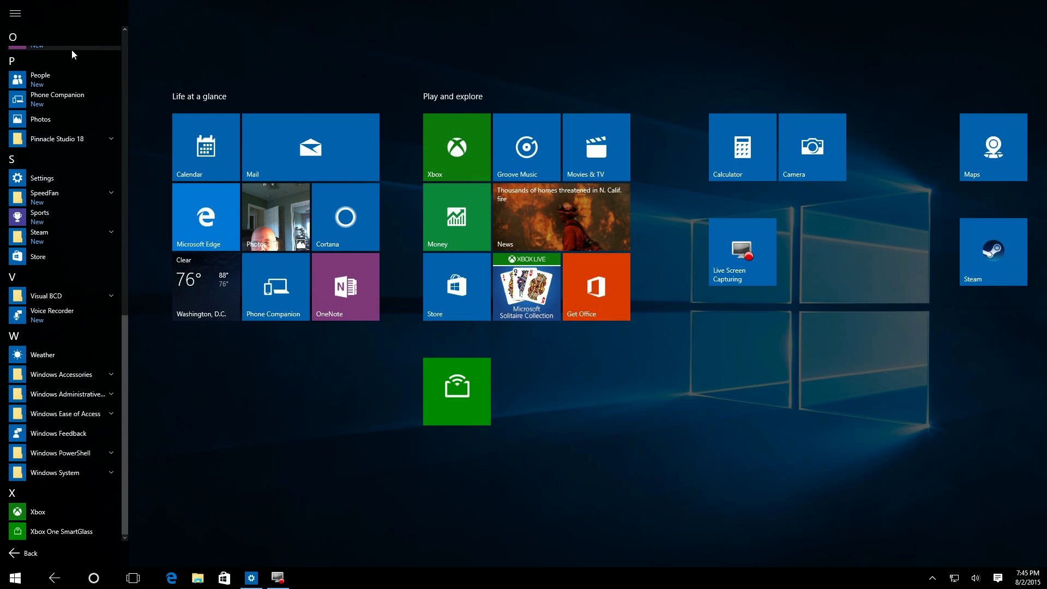
{"action": "left_click", "coordinate": [123, 48]}
{"action": "left_click", "coordinate": [123, 47]}
{"action": "left_click", "coordinate": [77, 309]}
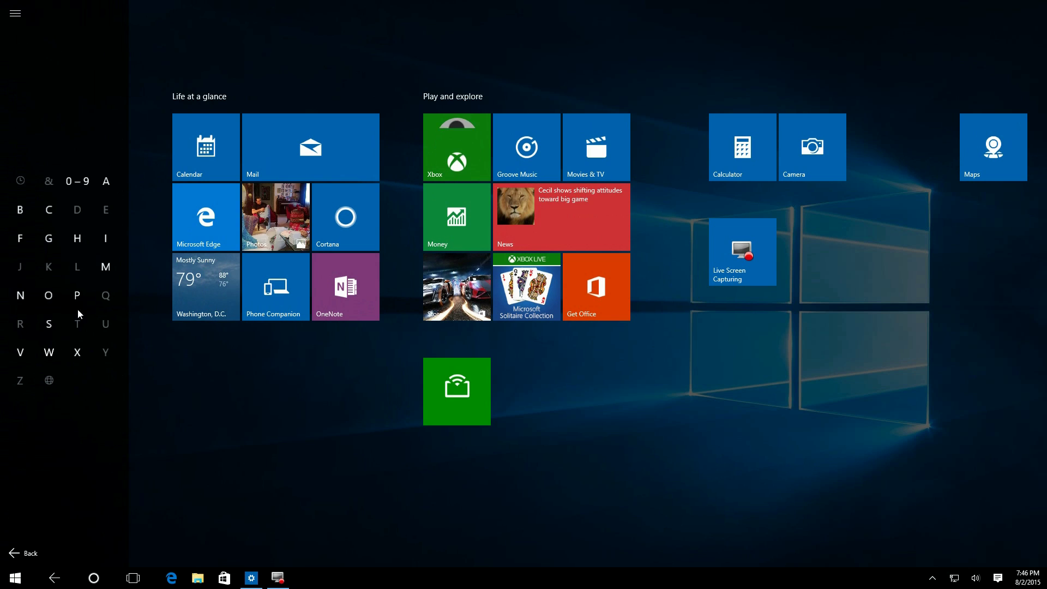
- Jump to S, expand the Steam folder and drag Steam onto Start as a new tile group
{"action": "left_click", "coordinate": [52, 323]}
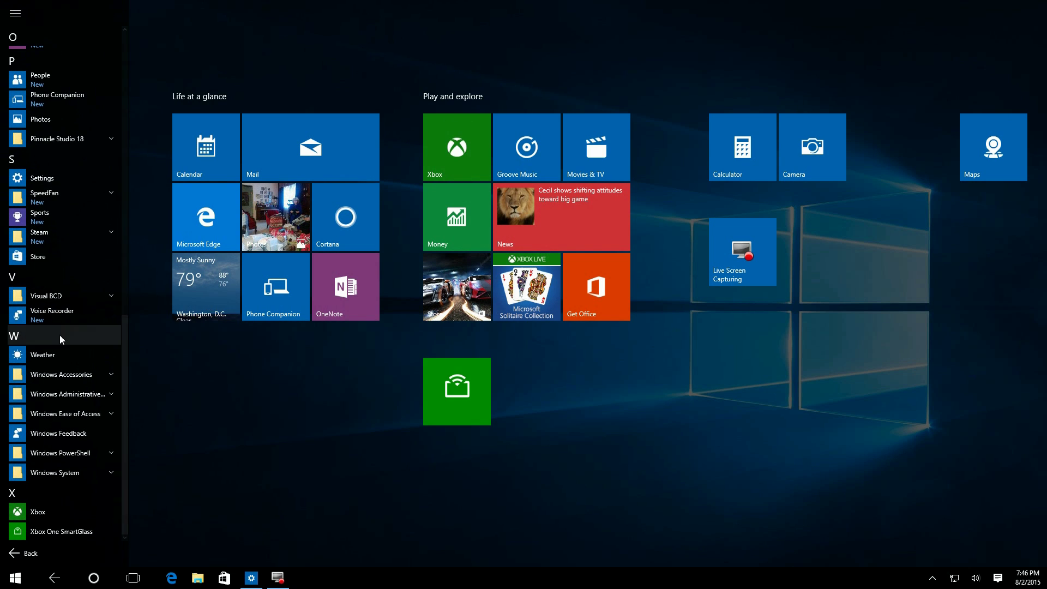
{"action": "left_click", "coordinate": [110, 232]}
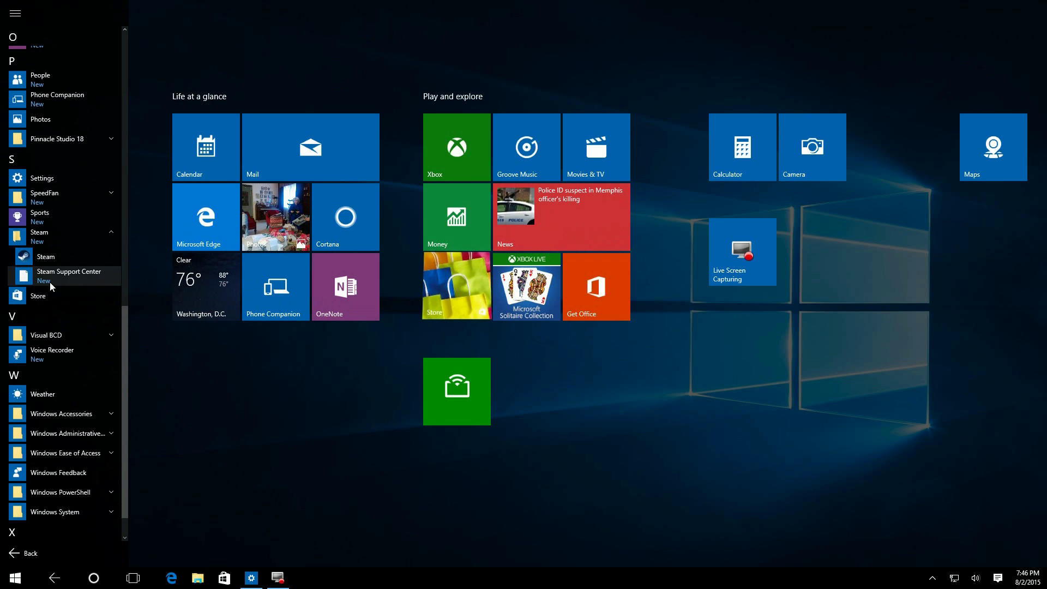
{"action": "left_click_drag", "start_coordinate": [36, 259], "coordinate": [847, 224]}
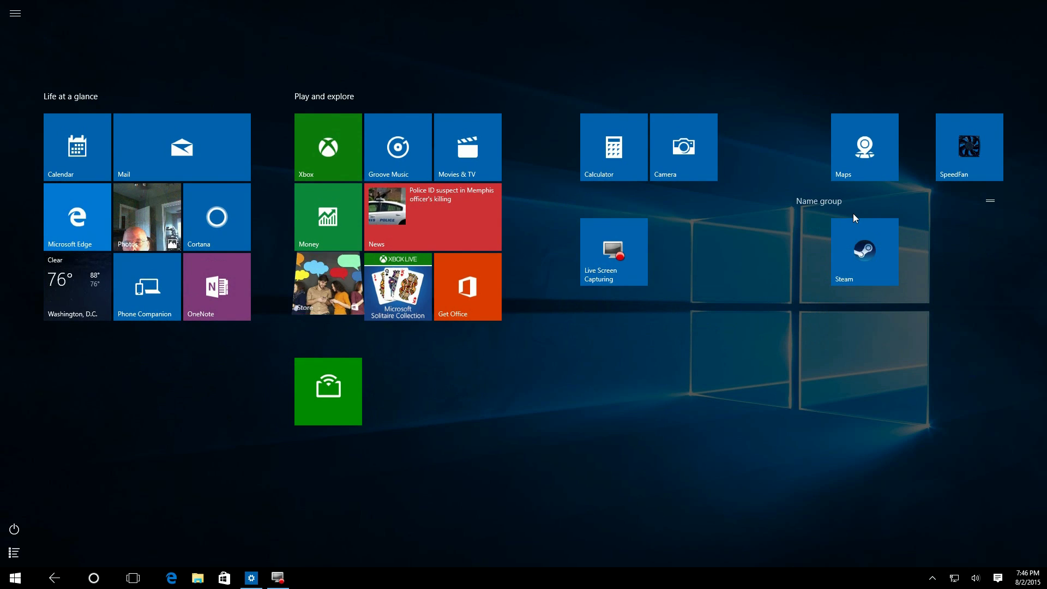
- Name the new Steam tile group 'Games'
{"action": "left_click", "coordinate": [817, 203]}
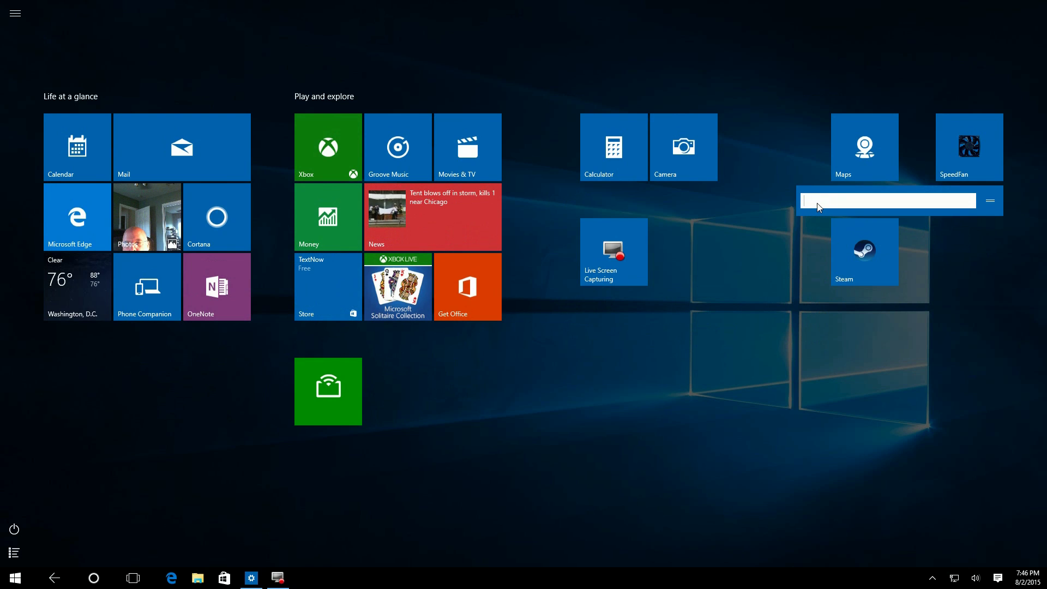
{"action": "type", "text": "Gems"}
{"action": "key", "text": "BackSpace"}
{"action": "key", "text": "BackSpace"}
{"action": "key", "text": "BackSpace"}
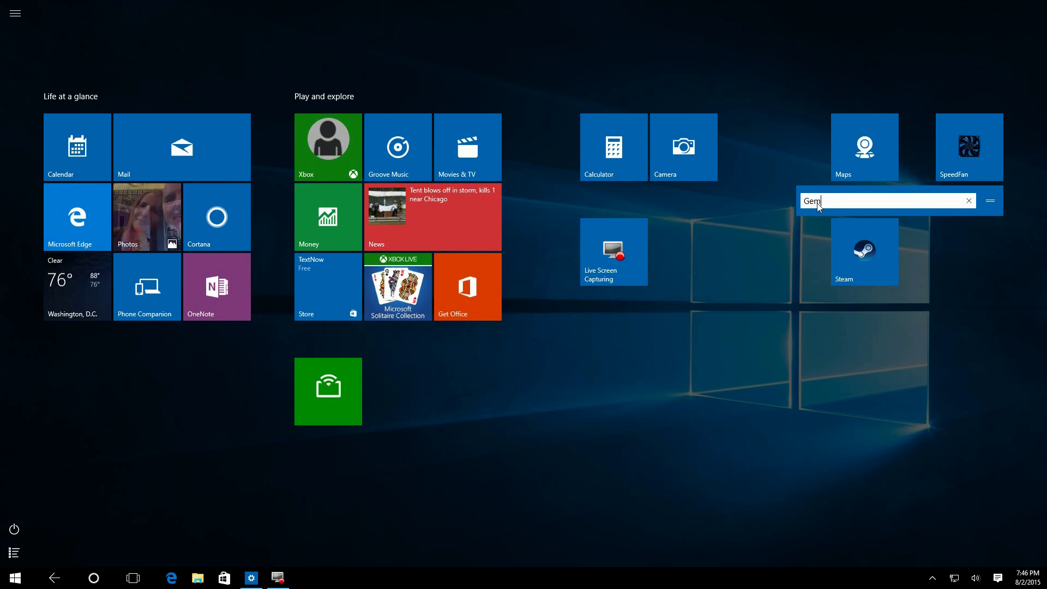
{"action": "key", "text": "Return"}
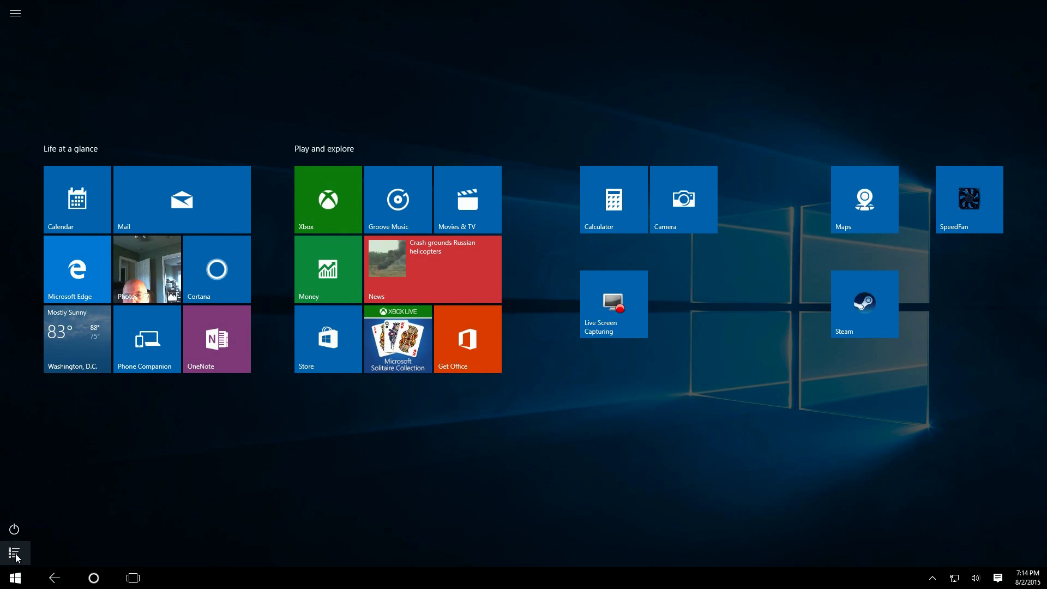
- Drag the Store app from the All apps list toward Start to pin it
{"action": "left_click", "coordinate": [14, 552]}
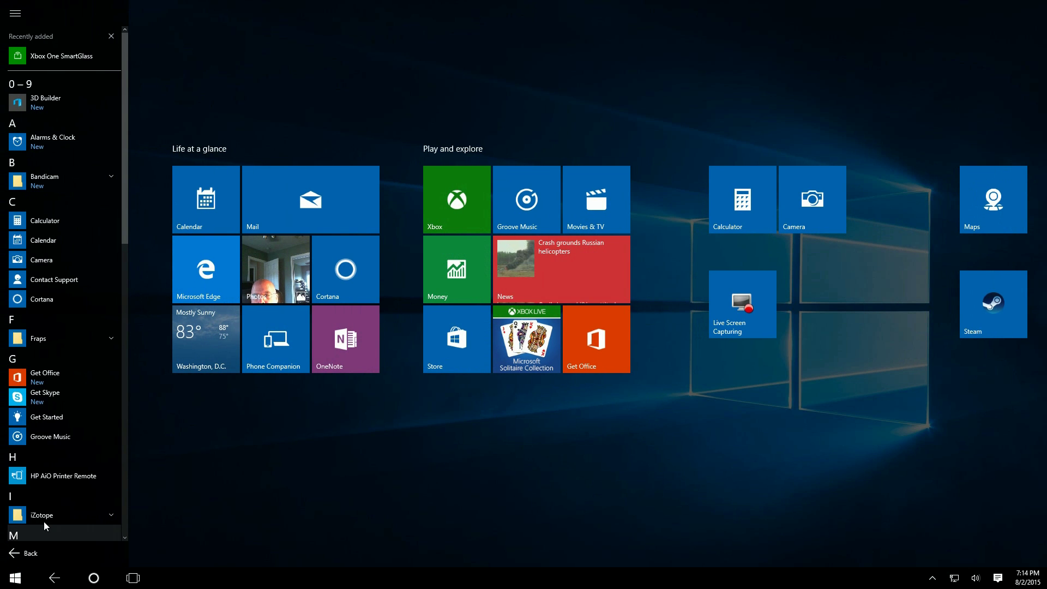
{"action": "left_click", "coordinate": [123, 479]}
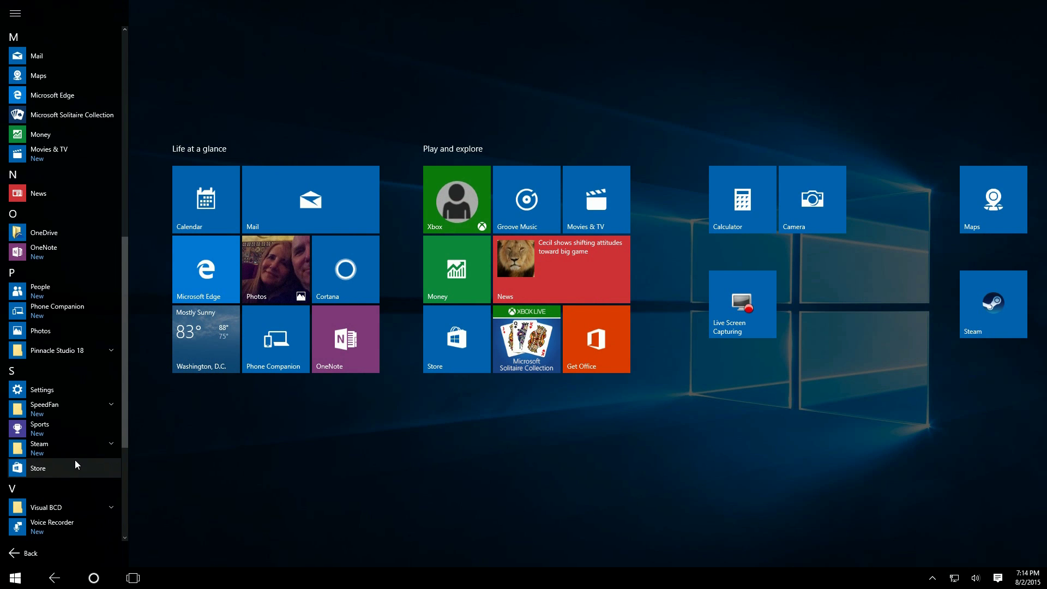
{"action": "left_click", "coordinate": [46, 470]}
{"action": "left_click_drag", "start_coordinate": [46, 472], "coordinate": [1, 446]}
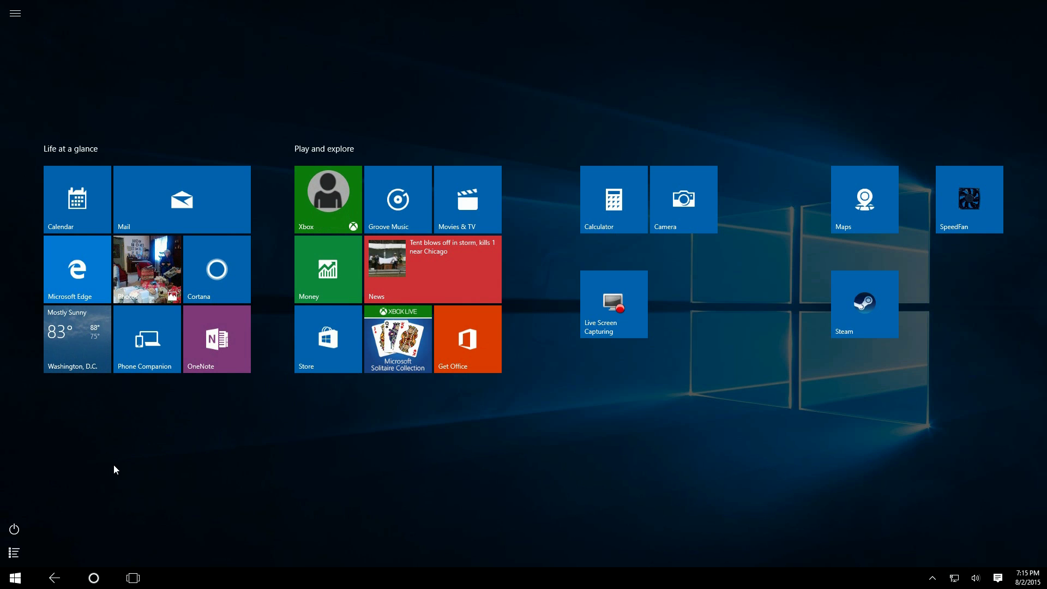
- Reopen All apps, scroll to the M–V apps, then close the list to show only tiles
{"action": "left_click", "coordinate": [14, 553]}
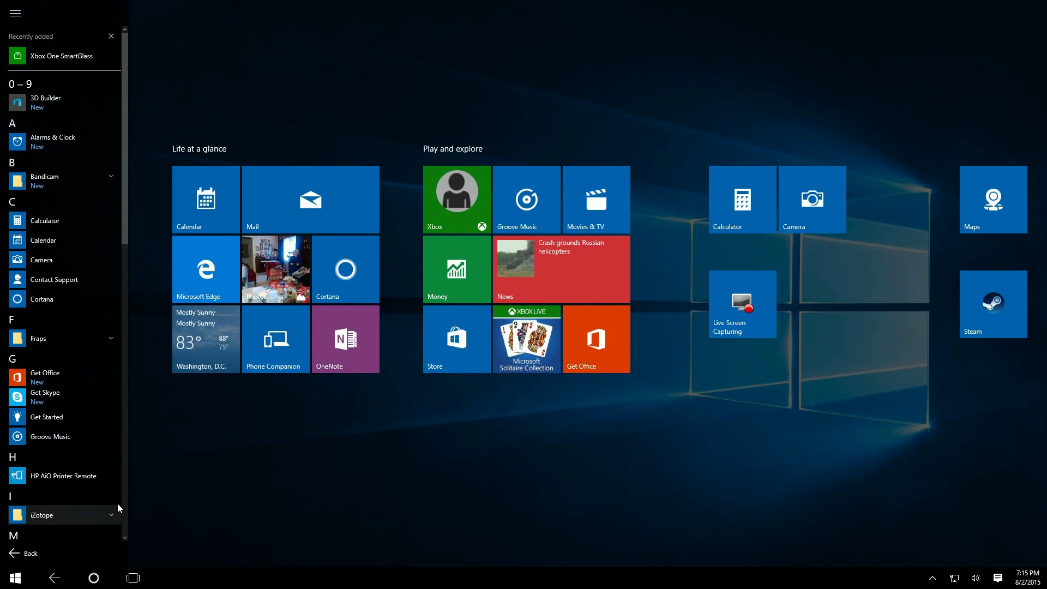
{"action": "left_click", "coordinate": [125, 503]}
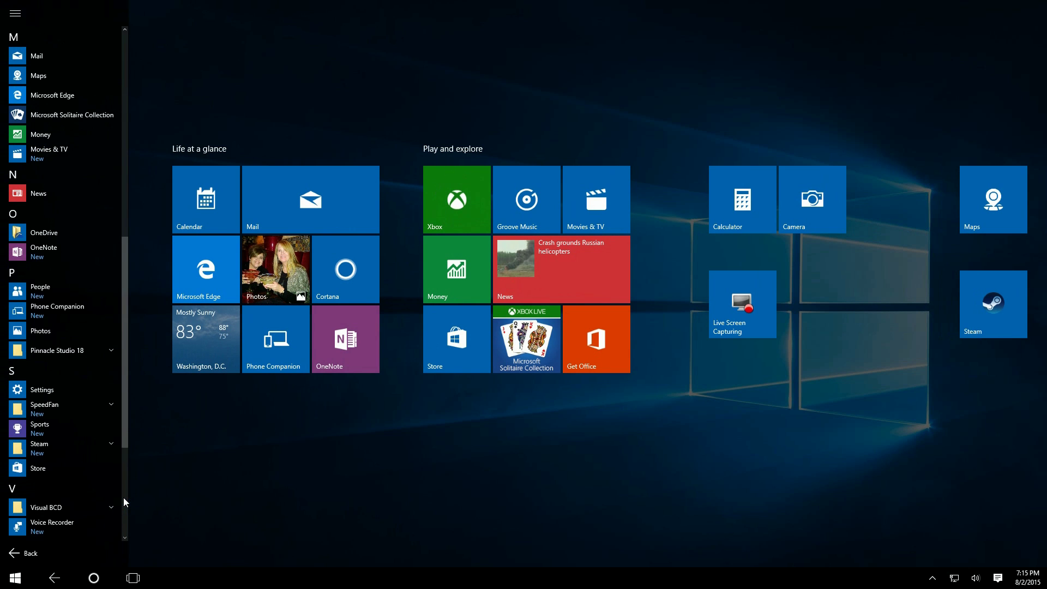
{"action": "scroll", "coordinate": [124, 499], "scroll_direction": "down", "scroll_amount": 4}
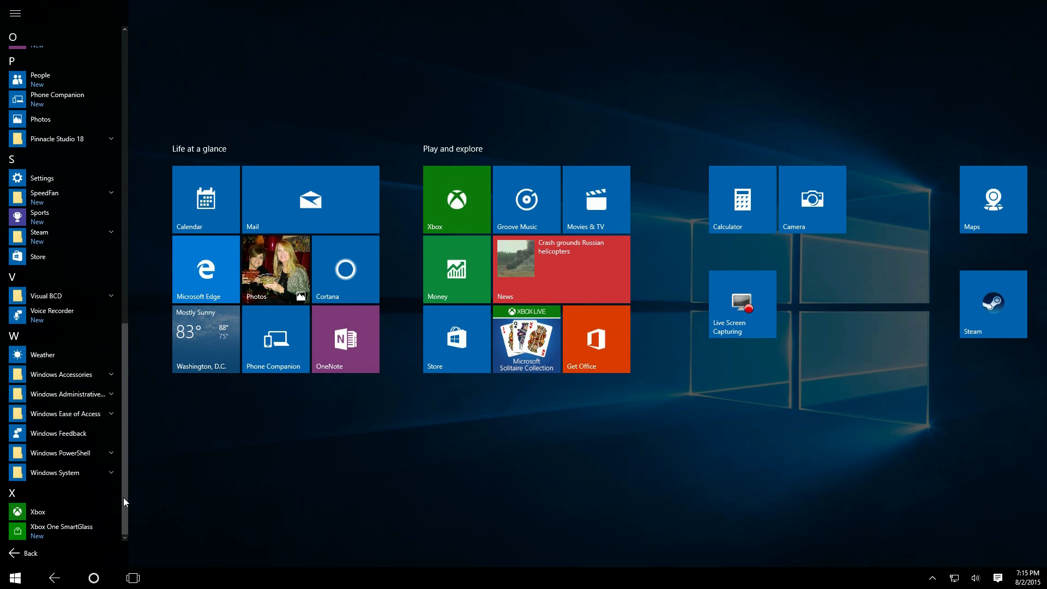
{"action": "left_click", "coordinate": [140, 483]}
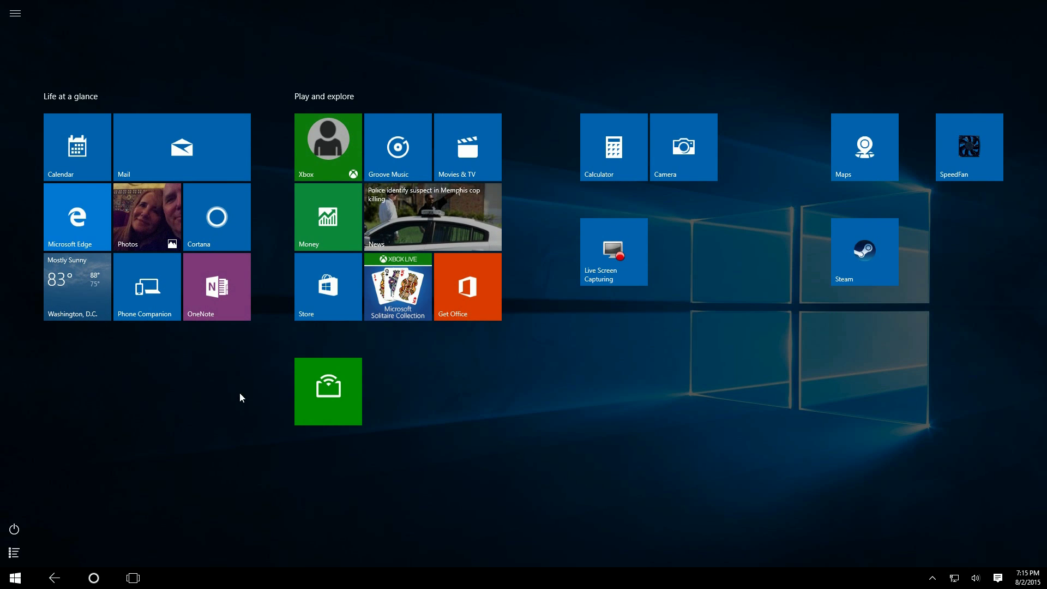
- Switch to Settings through Task View, then open the taskbar menu to show app icons
{"action": "left_click", "coordinate": [132, 581]}
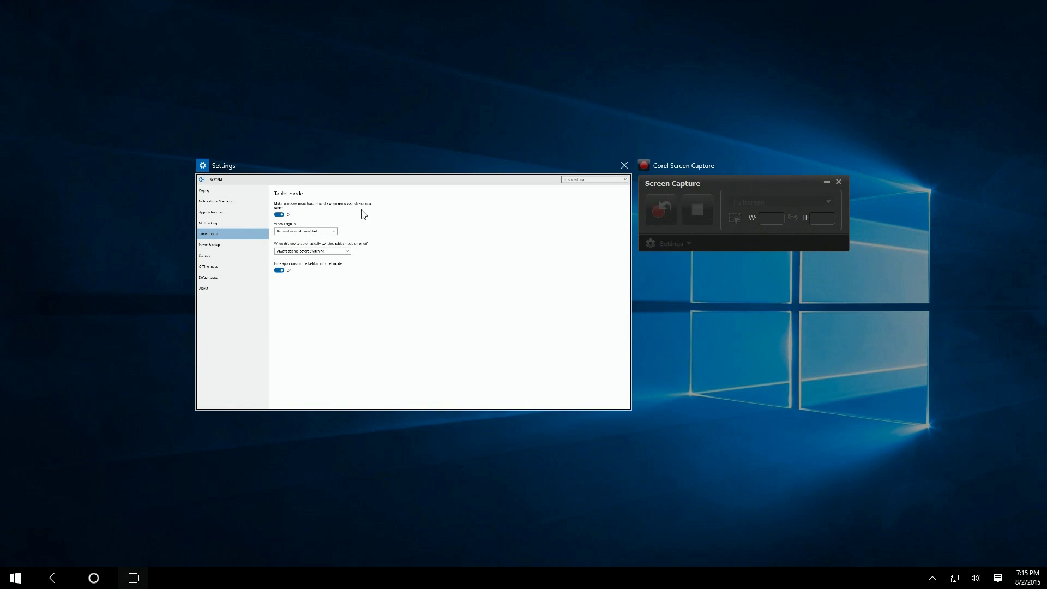
{"action": "left_click", "coordinate": [222, 443]}
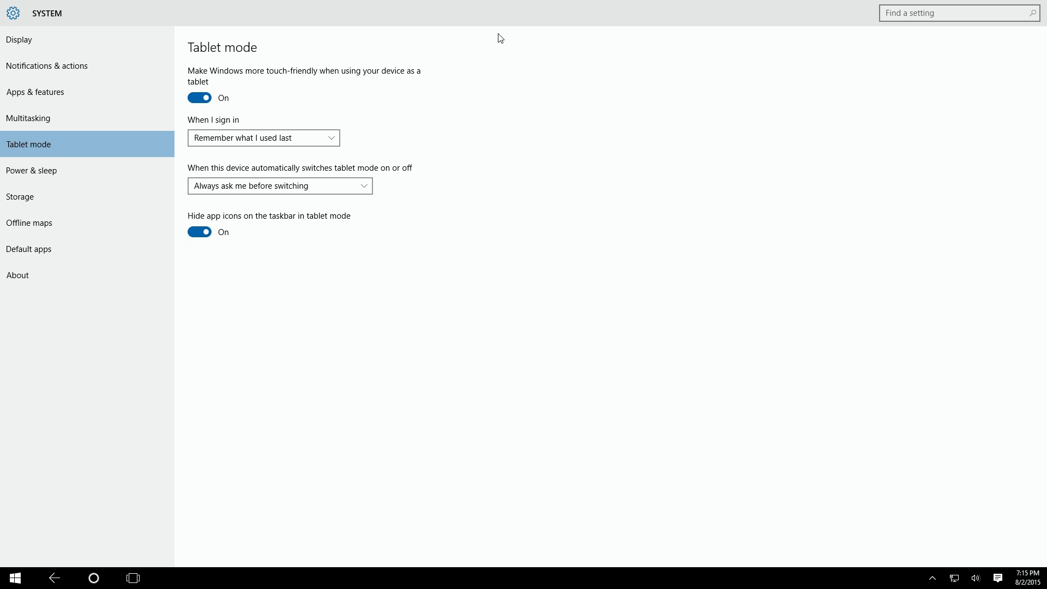
{"action": "left_click", "coordinate": [482, 8]}
{"action": "left_click", "coordinate": [133, 578]}
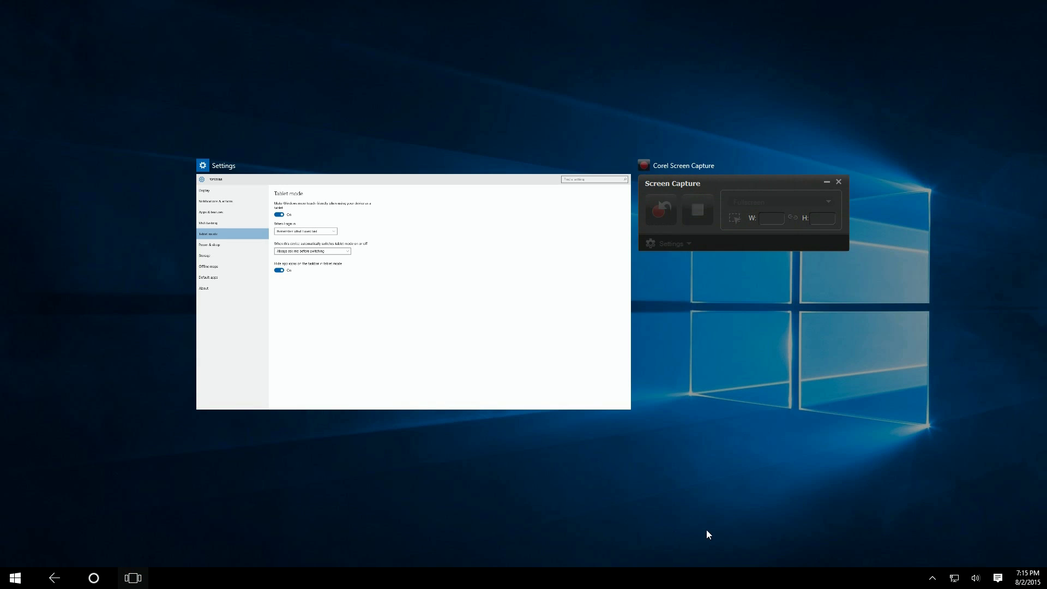
{"action": "left_click", "coordinate": [135, 581]}
{"action": "right_click", "coordinate": [134, 581]}
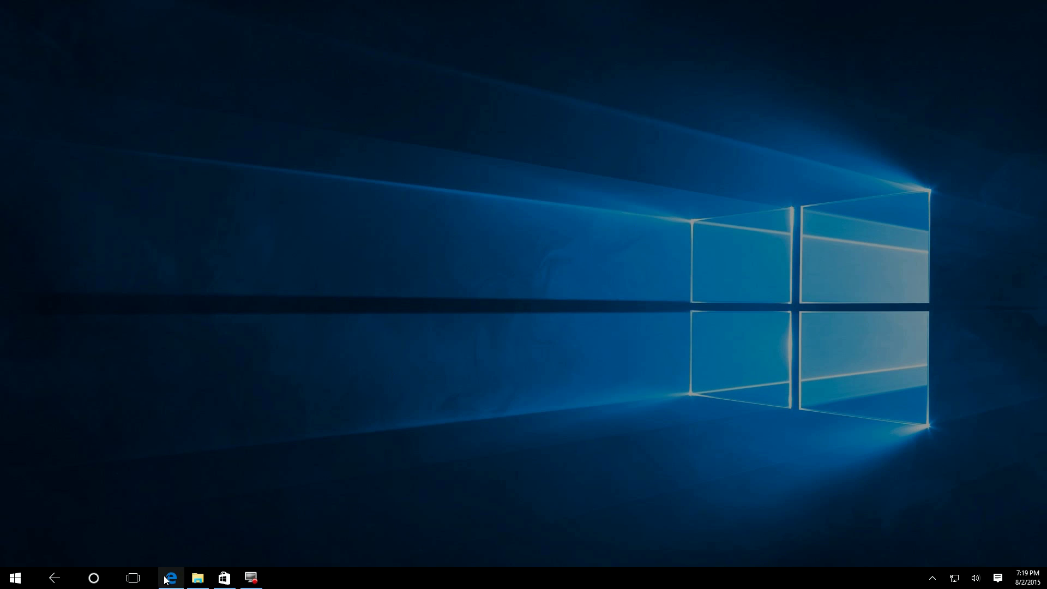
- Turn tablet mode off from Start > Settings > System > Tablet mode
{"action": "mouse_move", "coordinate": [171, 577]}
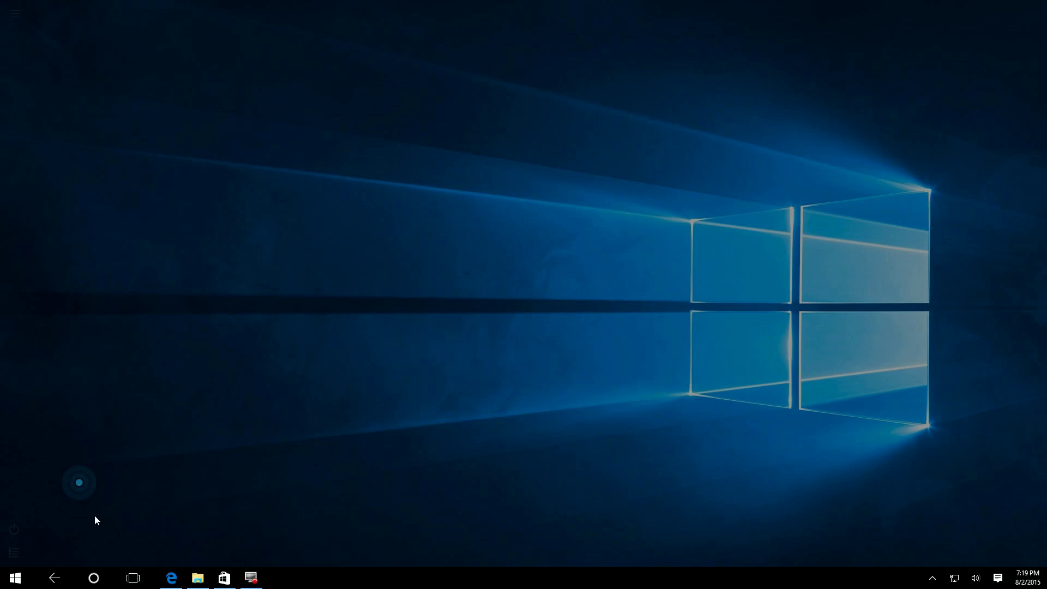
{"action": "key", "text": "super"}
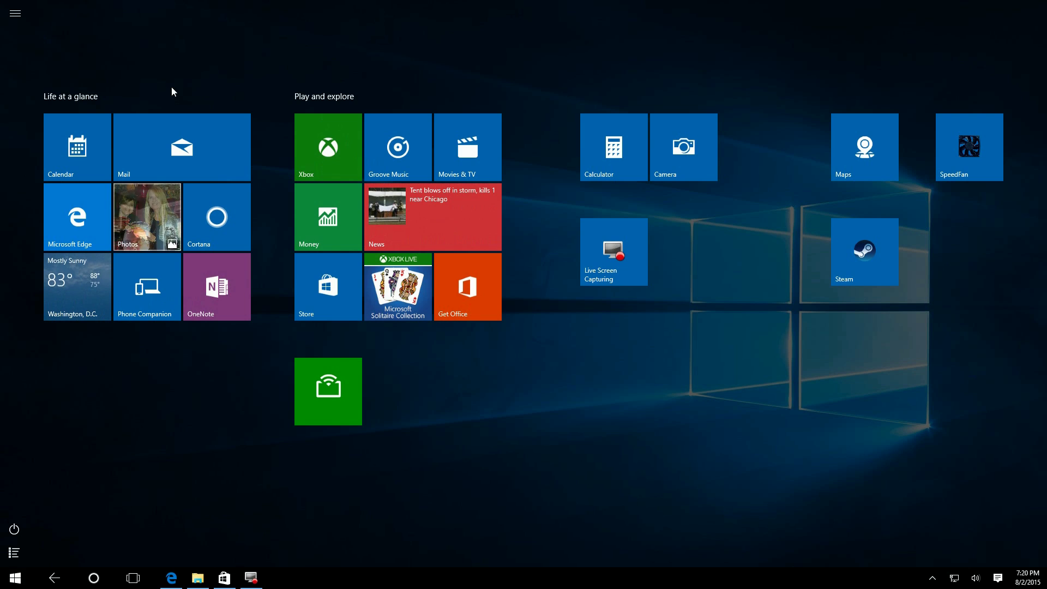
{"action": "left_click", "coordinate": [15, 13]}
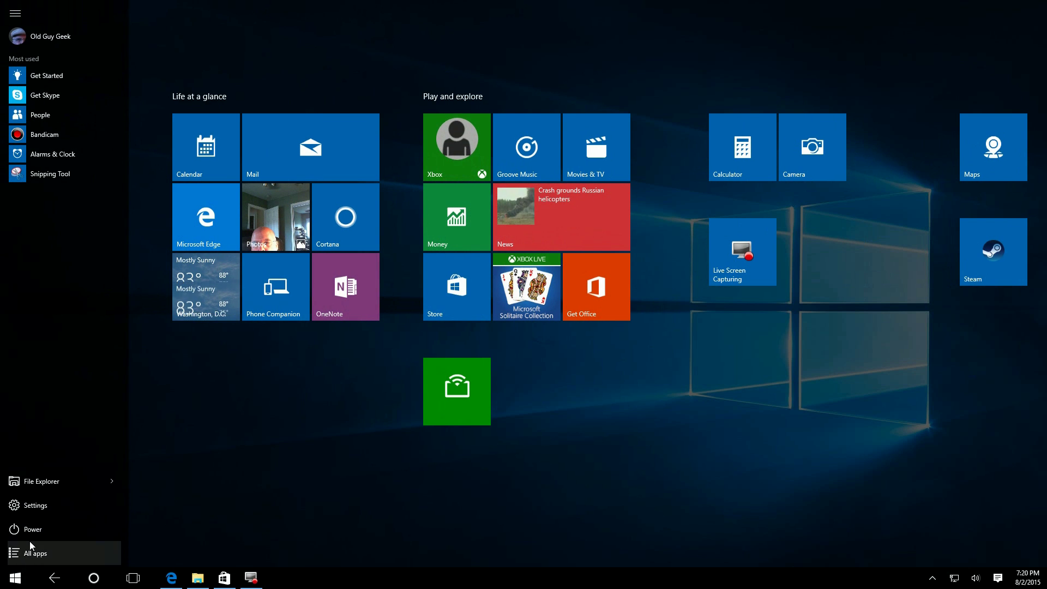
{"action": "left_click", "coordinate": [35, 504]}
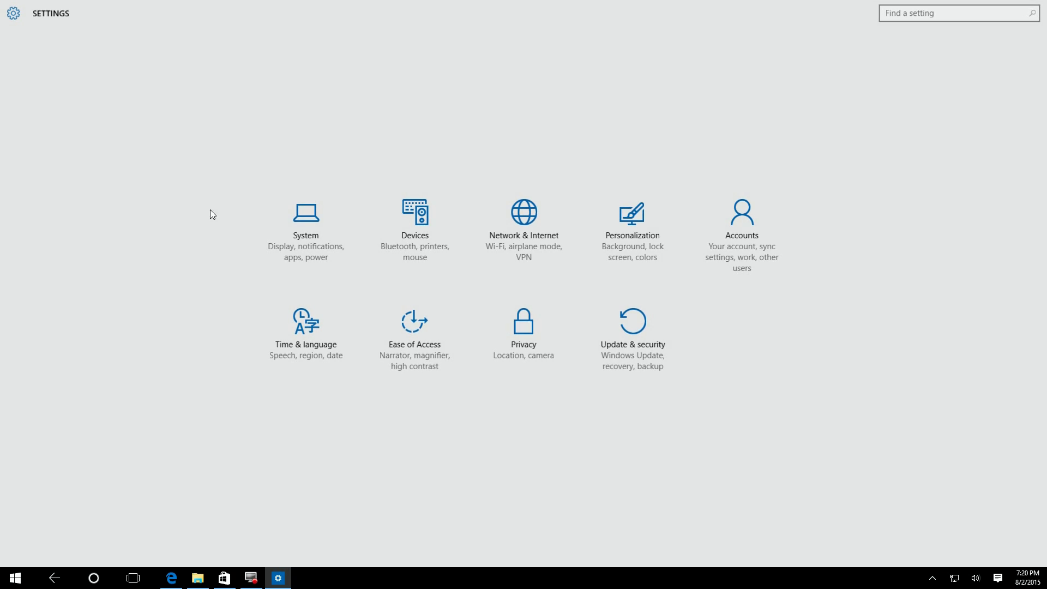
{"action": "left_click", "coordinate": [289, 215]}
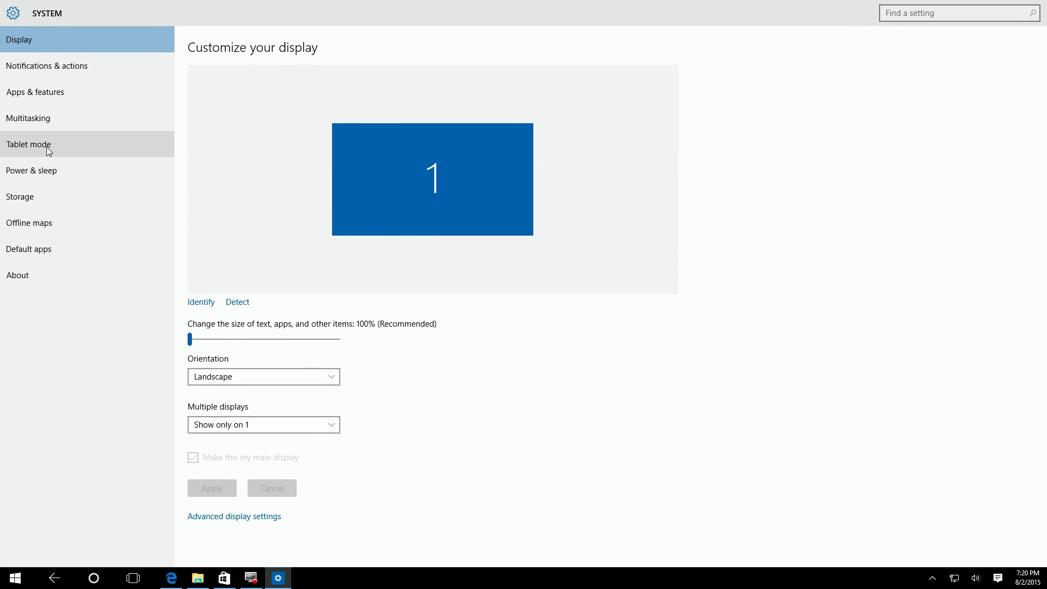
{"action": "left_click", "coordinate": [37, 145]}
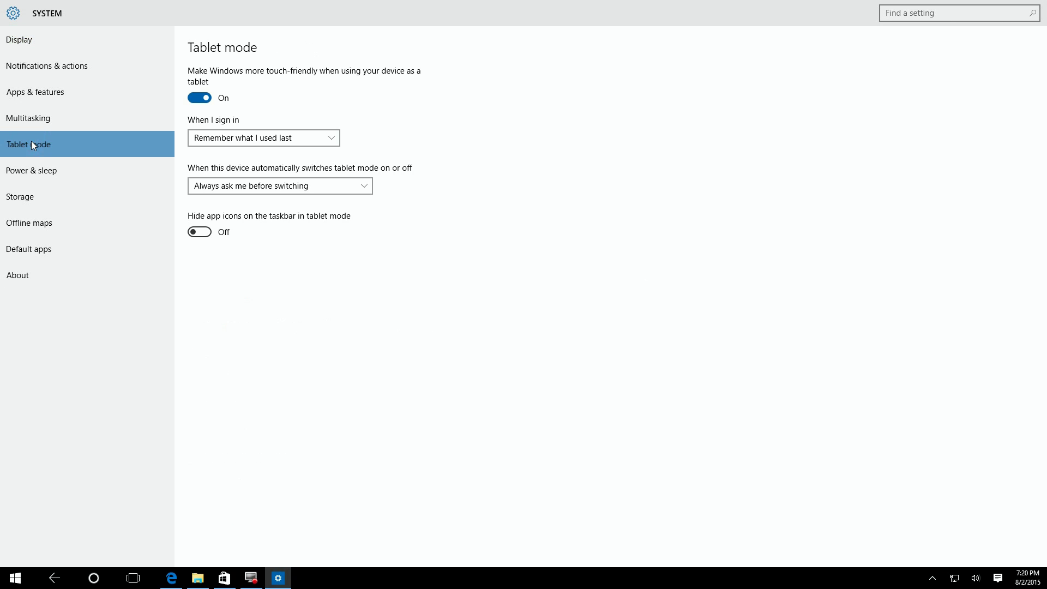
{"action": "left_click", "coordinate": [195, 101]}
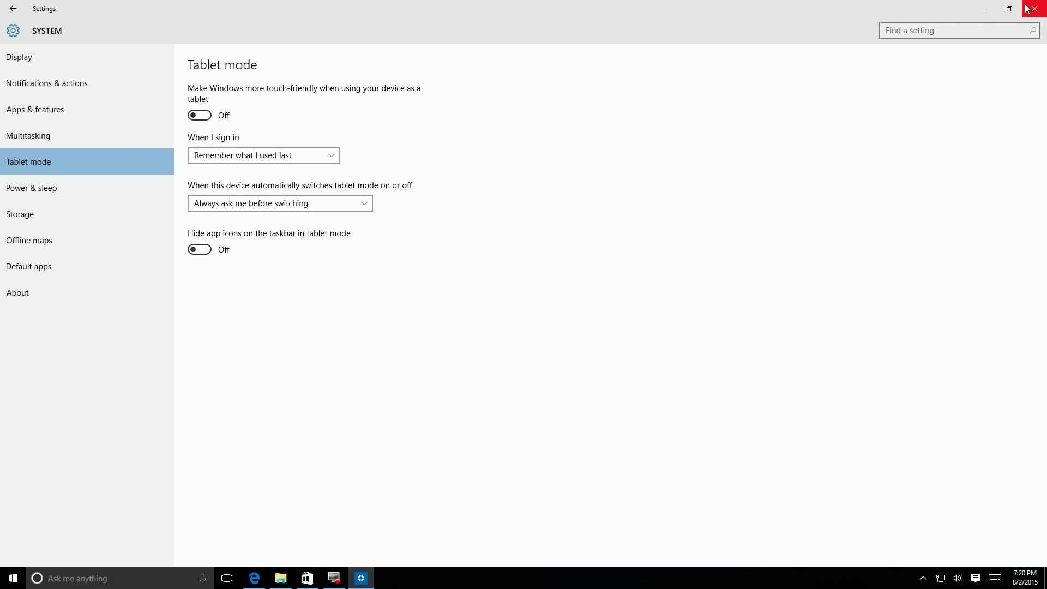
- Close Settings and look over the open windows and desktops in Task View
{"action": "left_click", "coordinate": [1027, 9]}
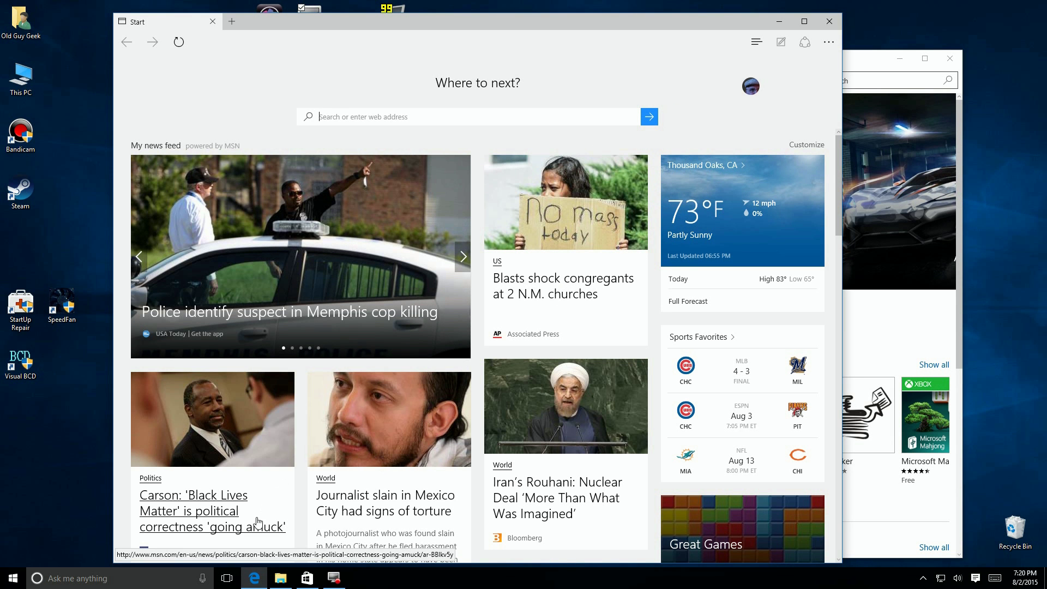
{"action": "left_click", "coordinate": [227, 578]}
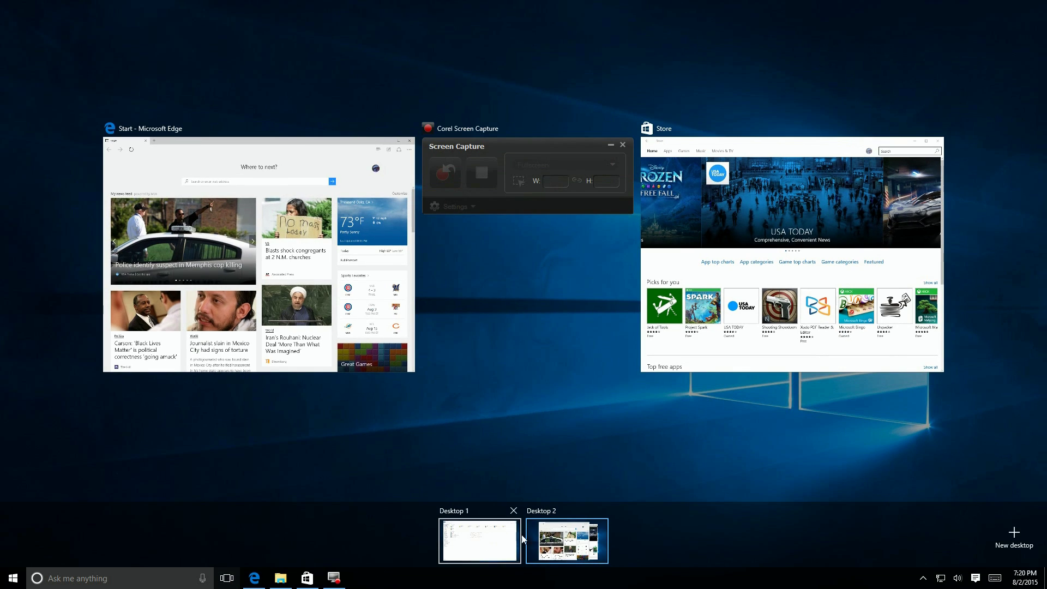
{"action": "mouse_move", "coordinate": [478, 538]}
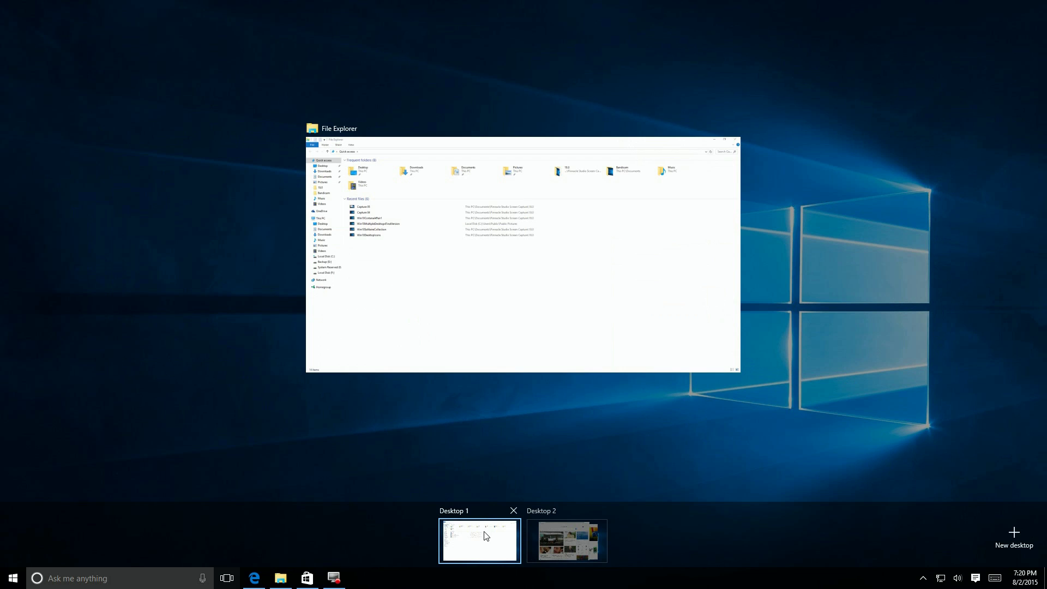
{"action": "mouse_move", "coordinate": [550, 537]}
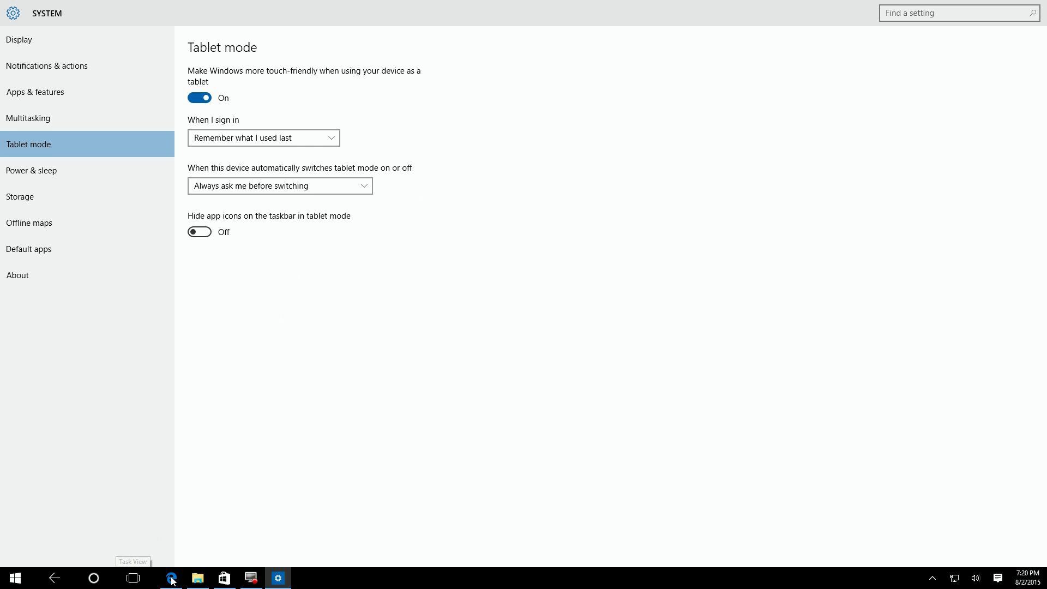
- Snap File Explorer to the left half and Settings to the right half
{"action": "left_click", "coordinate": [197, 578]}
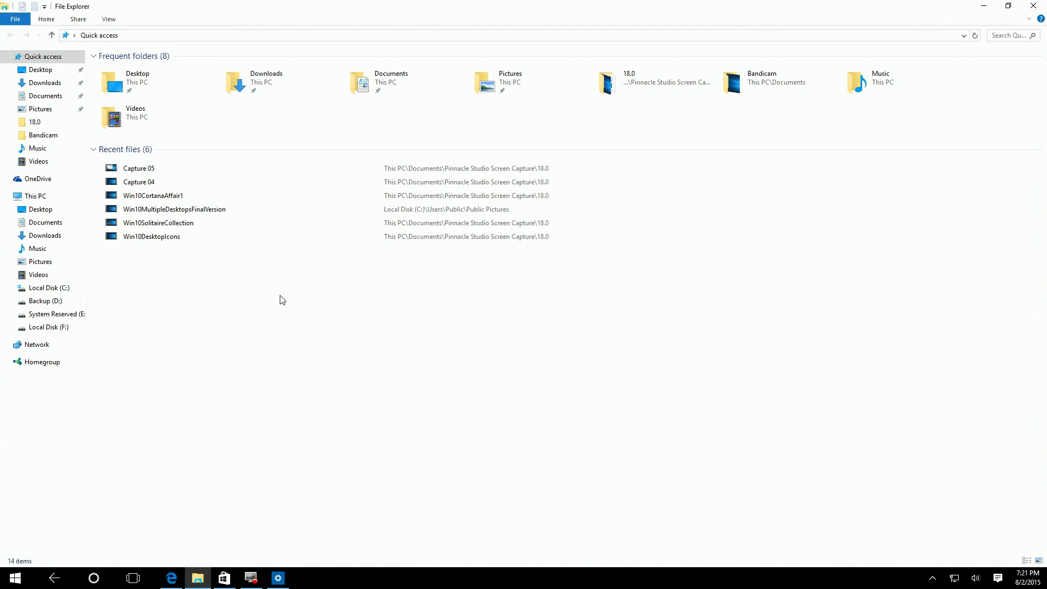
{"action": "left_click_drag", "start_coordinate": [243, 11], "coordinate": [174, 87]}
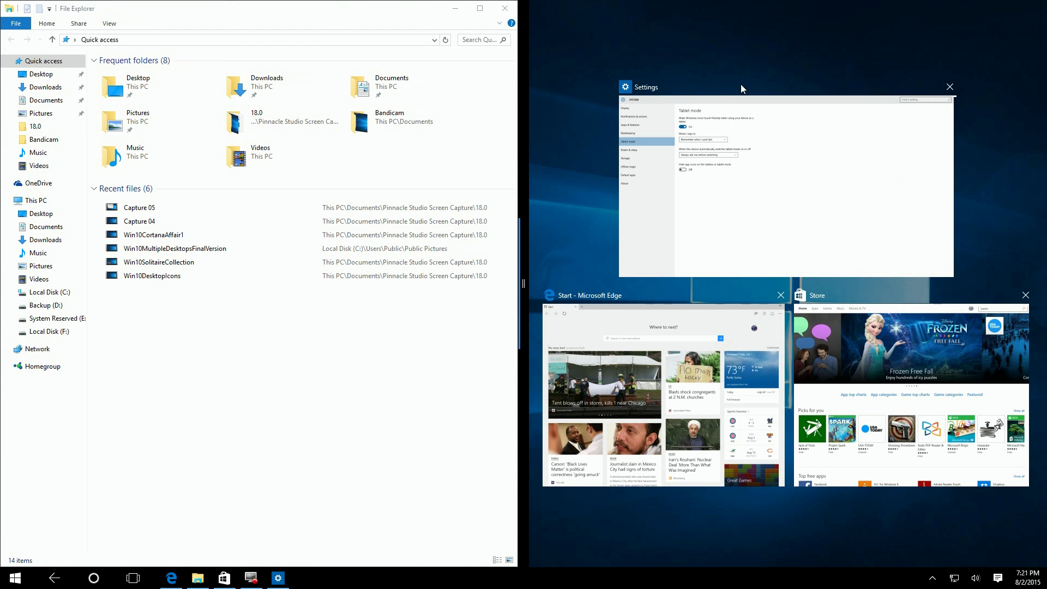
{"action": "left_click", "coordinate": [785, 149]}
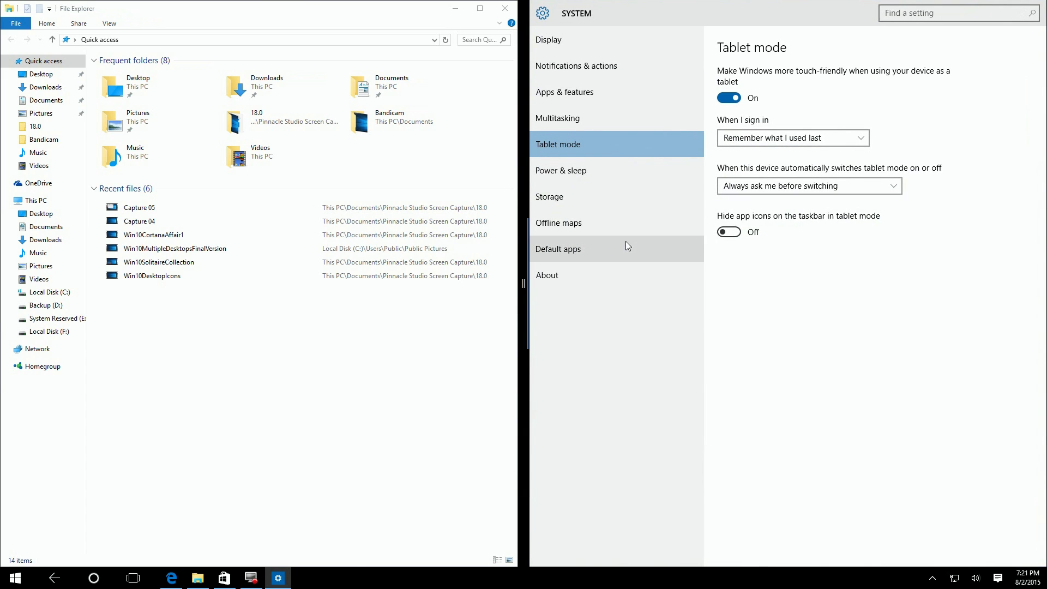